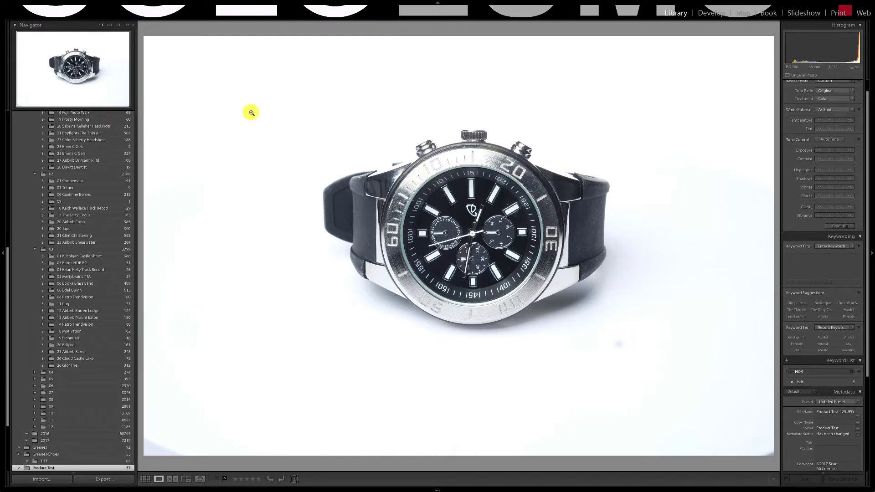
Step back through earlier product shots, then return to the latest watch shot
{"action": "key", "text": "Left"}
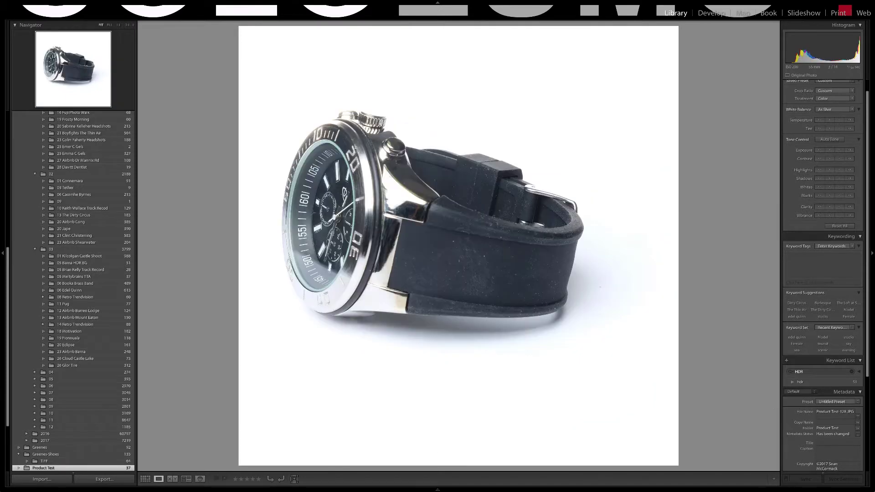
{"action": "key", "text": "Left"}
{"action": "key", "text": "Left"}
{"action": "key", "text": "Left"}
{"action": "key", "text": "Left"}
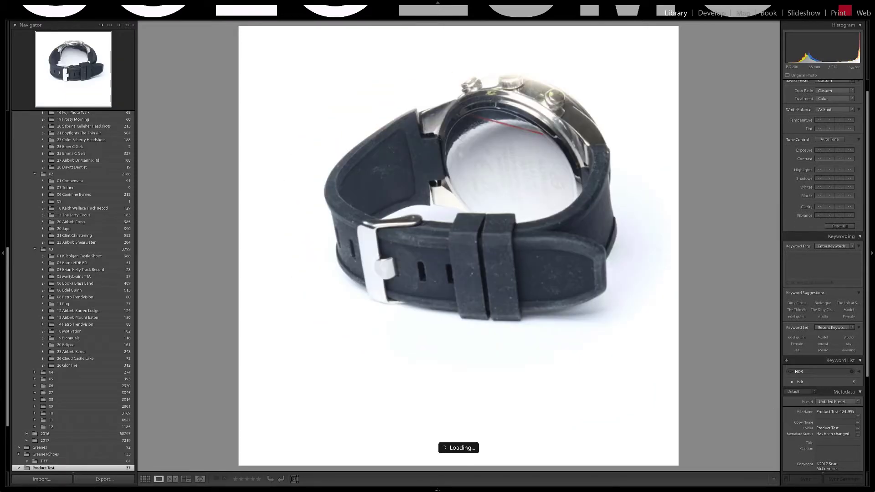
{"action": "key", "text": "Right"}
{"action": "key", "text": "Right"}
{"action": "key", "text": "Right"}
{"action": "key", "text": "Right"}
{"action": "key", "text": "Right"}
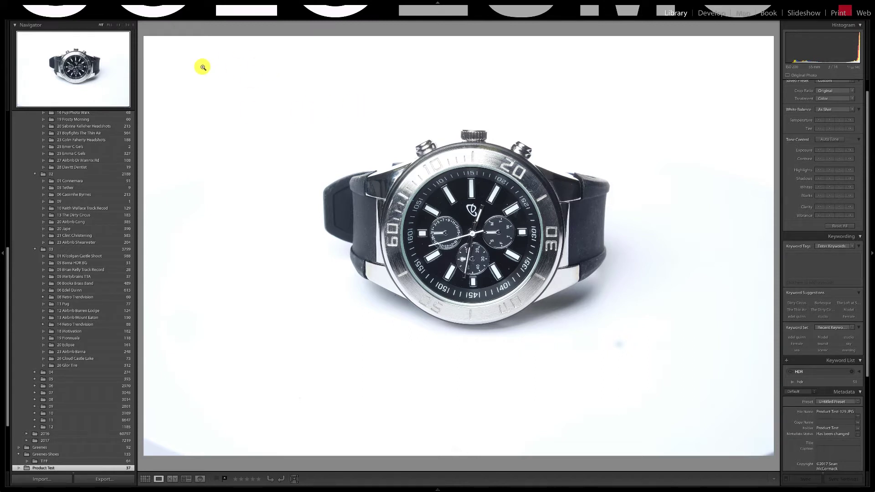
Open the Tethered Capture Settings dialog for the Product Test session from the File menu
{"action": "mouse_move", "coordinate": [57, 4]}
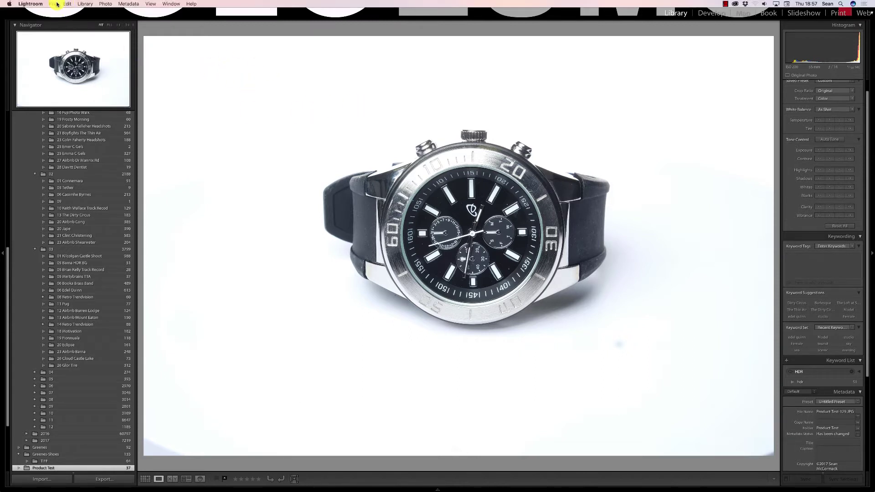
{"action": "left_click", "coordinate": [54, 4]}
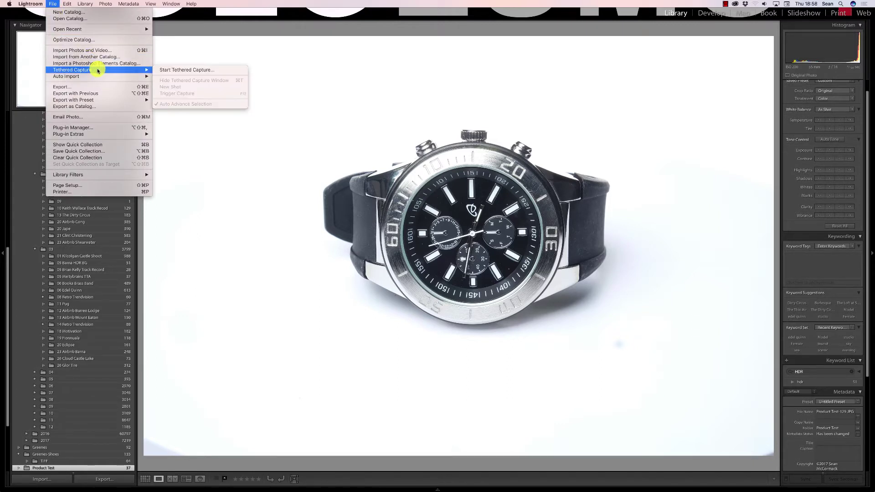
{"action": "left_click", "coordinate": [163, 69]}
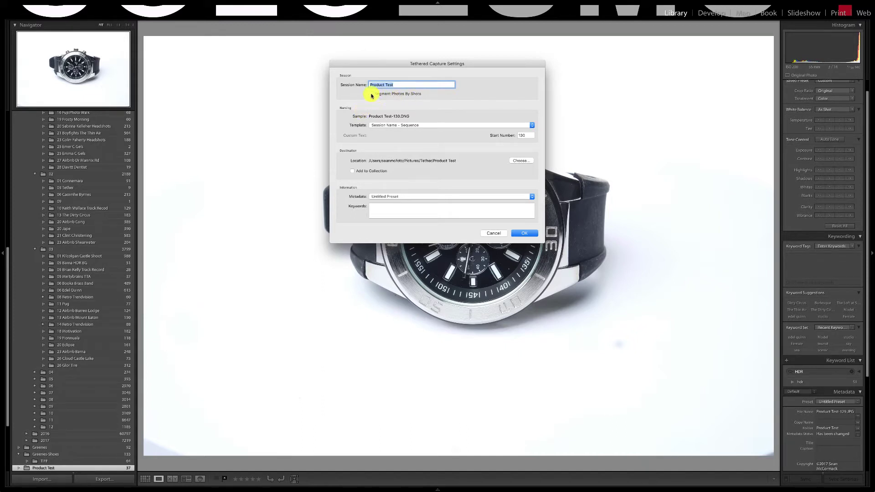
Enable Segment Photos By Shots, choose the DATE CUSTOM SUF template, and enter custom text 'Perfume Test'
{"action": "left_click", "coordinate": [371, 93]}
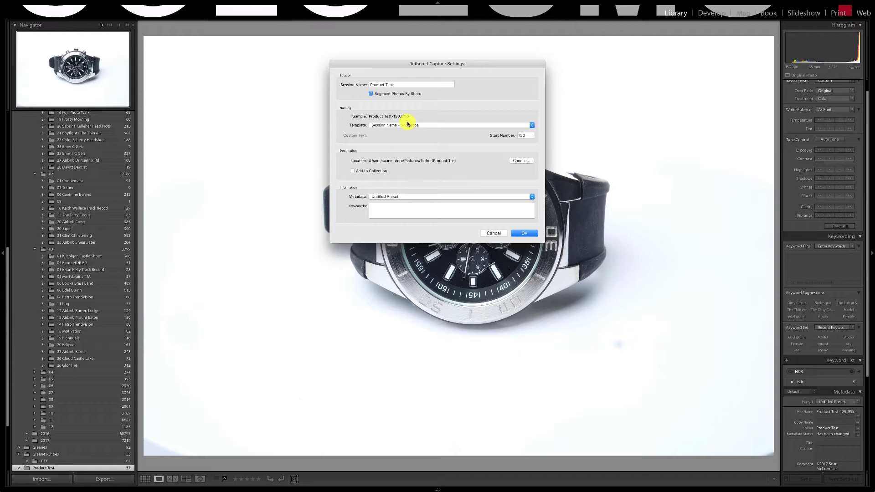
{"action": "left_click", "coordinate": [396, 126]}
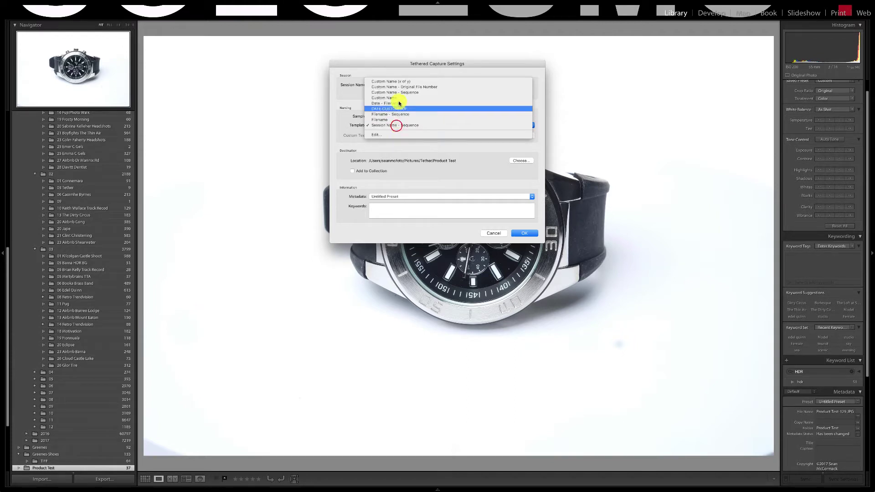
{"action": "left_click", "coordinate": [377, 109]}
{"action": "left_click", "coordinate": [396, 136]}
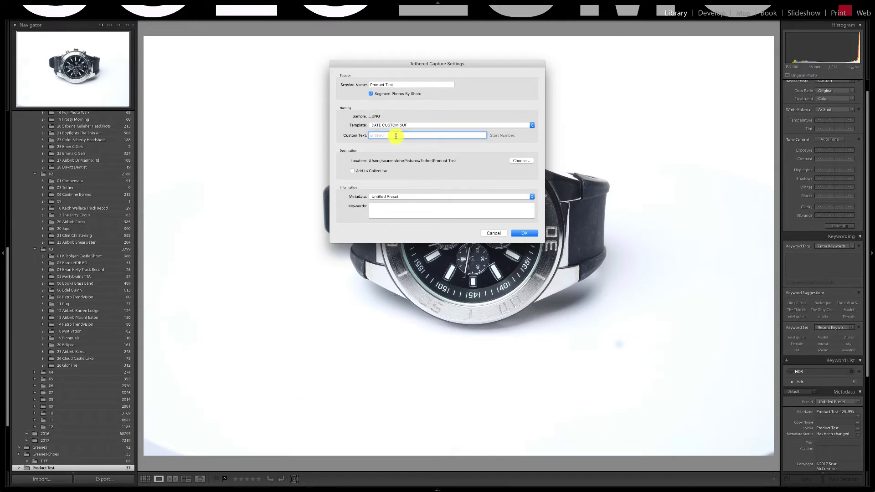
{"action": "type", "text": "Perfume Tesel"}
Create a 'Perfume Test' folder inside Tether/Product Test and choose it as the capture destination
{"action": "left_click", "coordinate": [521, 160]}
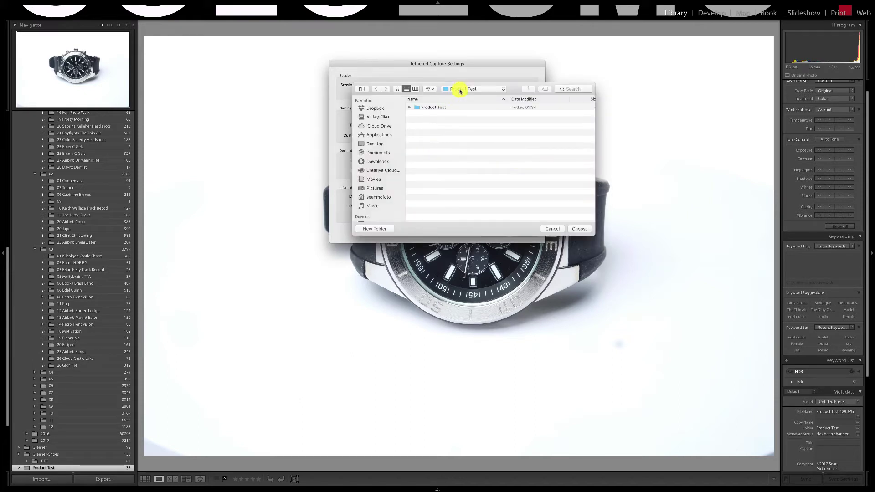
{"action": "left_click", "coordinate": [379, 229]}
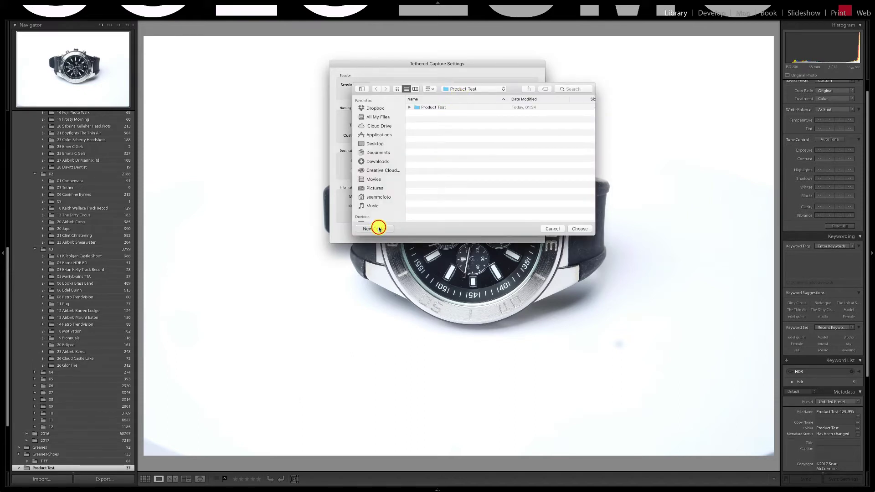
{"action": "type", "text": "F"}
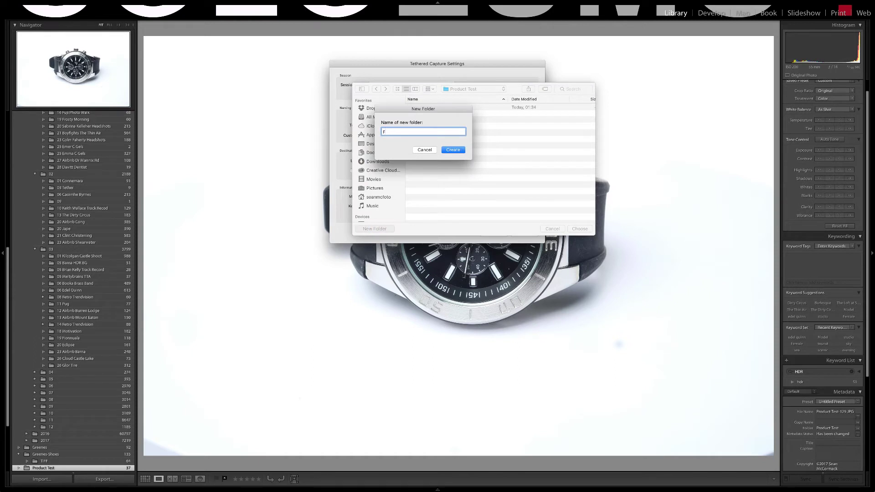
{"action": "type", "text": "er"}
{"action": "key", "text": "BackSpace"}
{"action": "key", "text": "BackSpace"}
{"action": "type", "text": "me Tes"}
{"action": "left_click", "coordinate": [453, 150]}
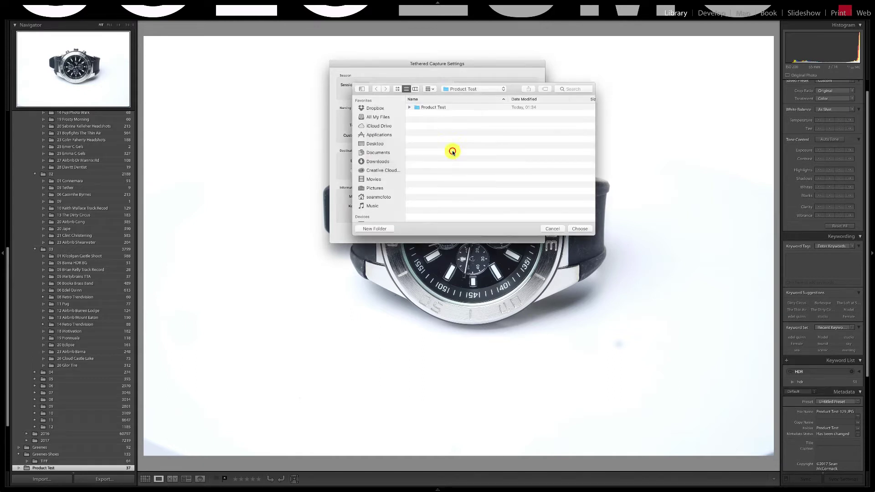
{"action": "left_click", "coordinate": [579, 229]}
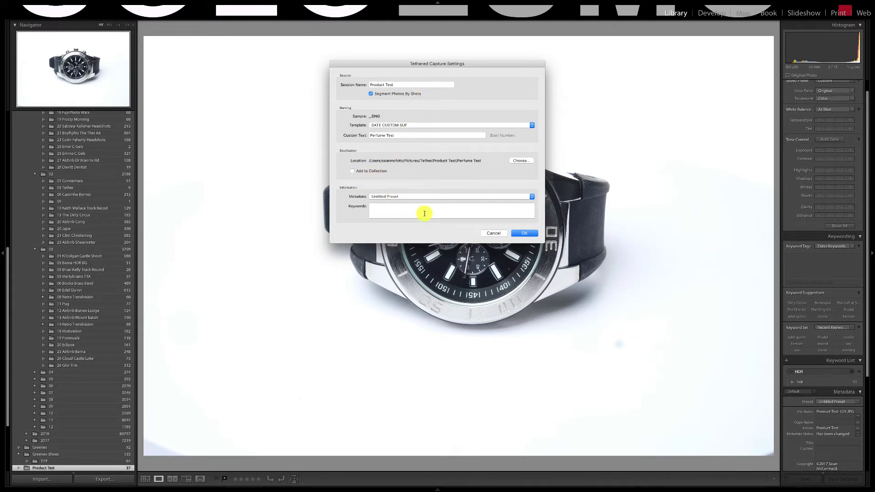
Keep the Untitled Preset metadata, add keywords 'box, product', and confirm to start tethering
{"action": "left_click", "coordinate": [419, 197]}
{"action": "left_click", "coordinate": [419, 197]}
{"action": "left_click", "coordinate": [434, 210]}
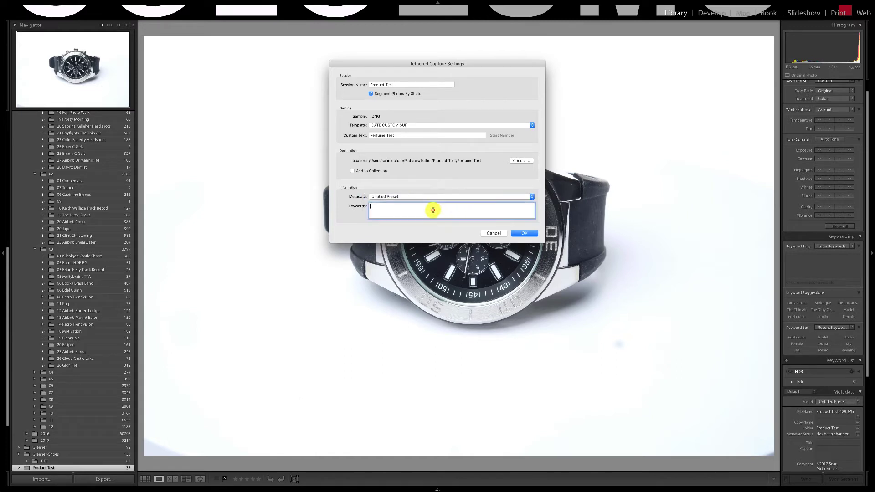
{"action": "type", "text": "box"}
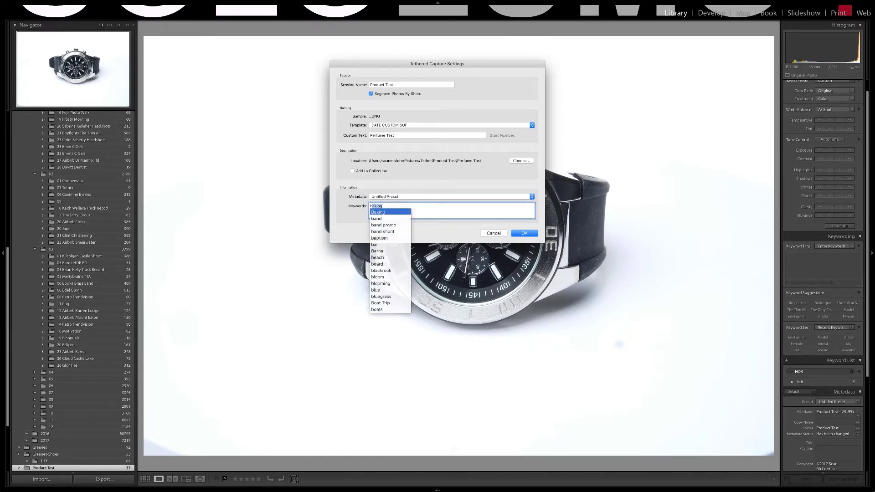
{"action": "type", "text": ", pro"}
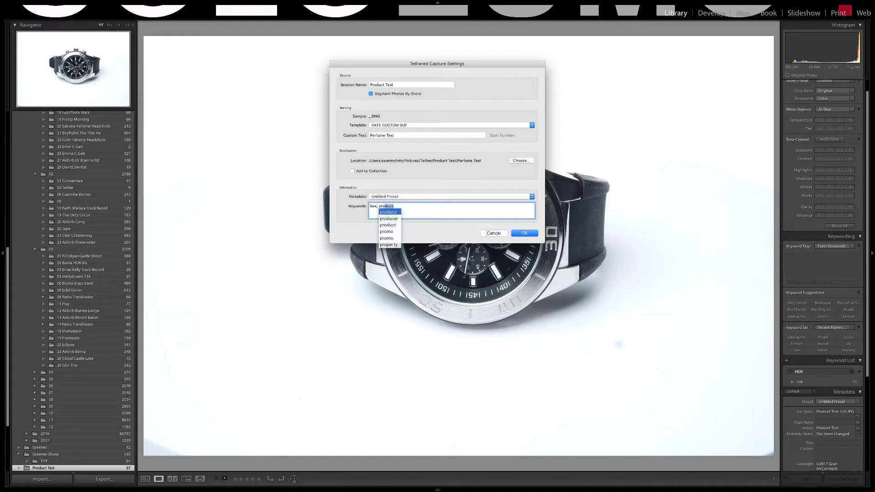
{"action": "type", "text": "duct,"}
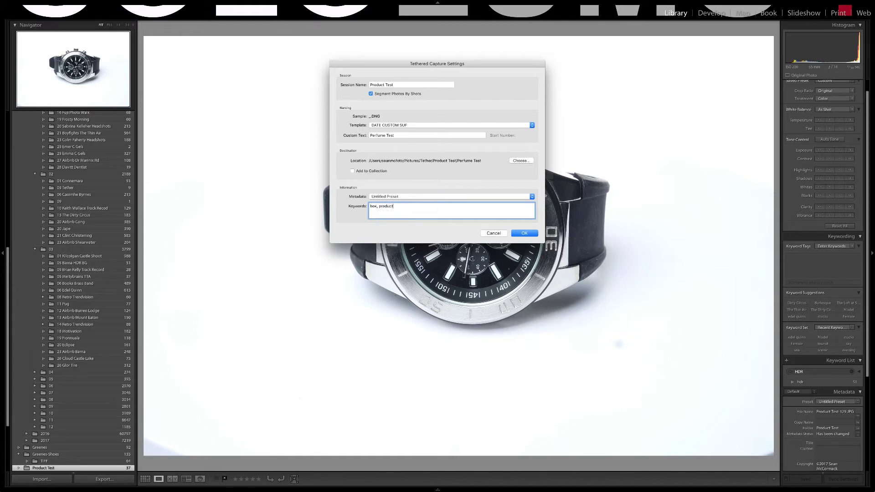
{"action": "left_click", "coordinate": [519, 233]}
{"action": "left_click", "coordinate": [312, 136]}
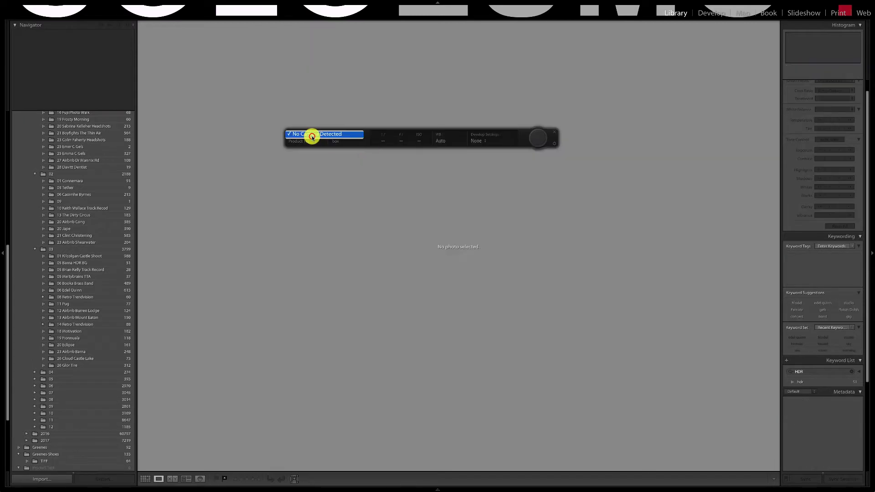
{"action": "left_click", "coordinate": [354, 143]}
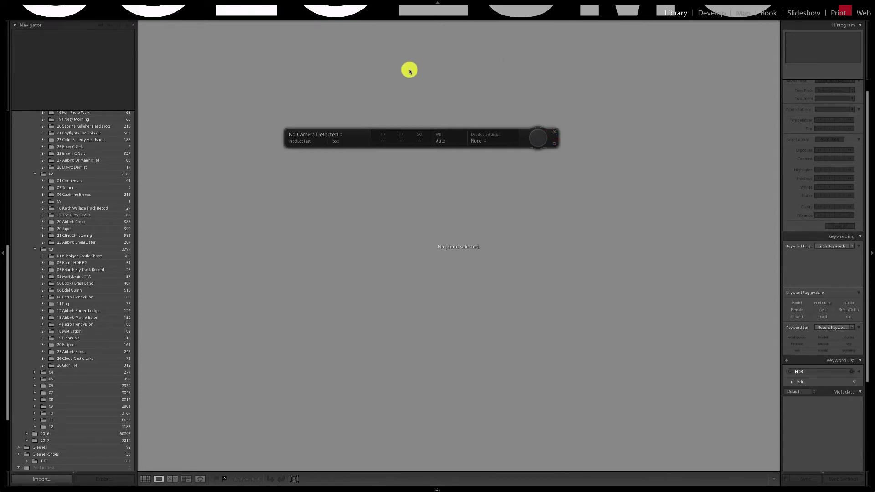
Start the Product Test tethered session with default settings and 'box' as the initial shot name
{"action": "mouse_move", "coordinate": [54, 4]}
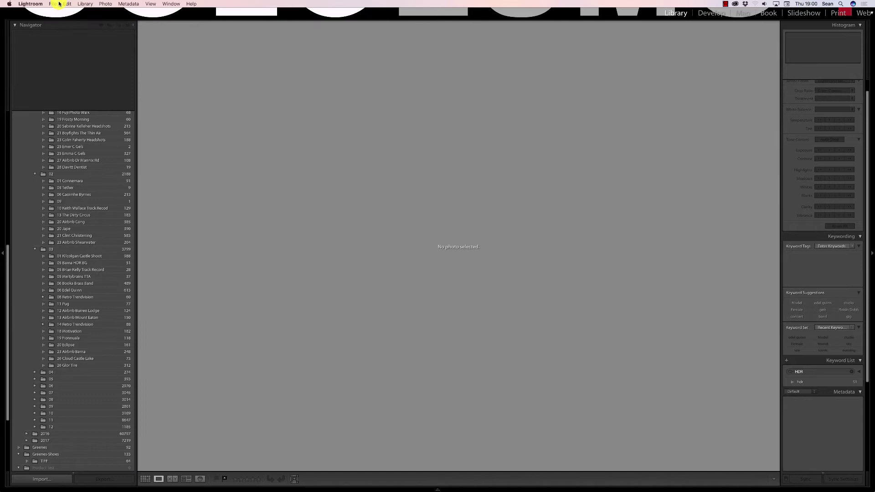
{"action": "left_click", "coordinate": [53, 4]}
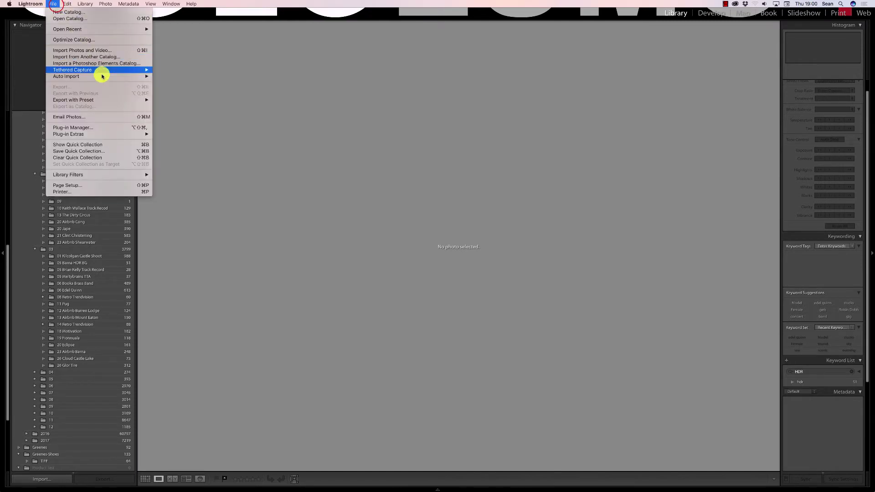
{"action": "mouse_move", "coordinate": [114, 72]}
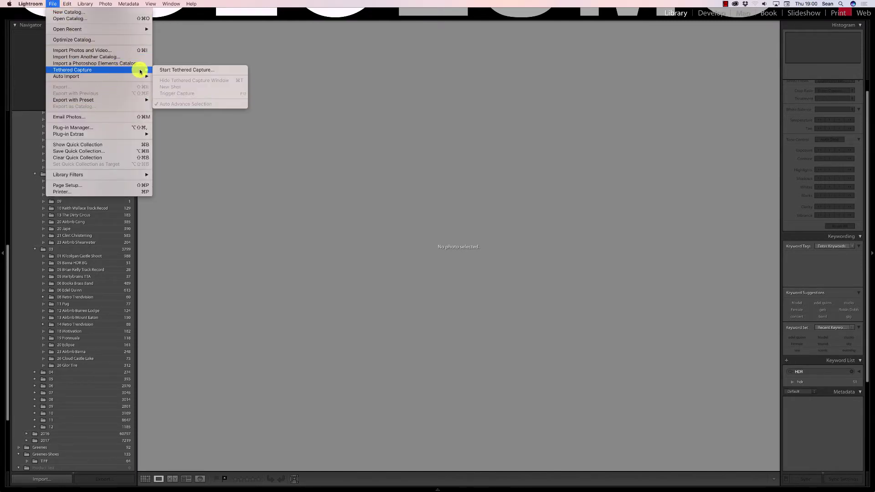
{"action": "left_click", "coordinate": [165, 69]}
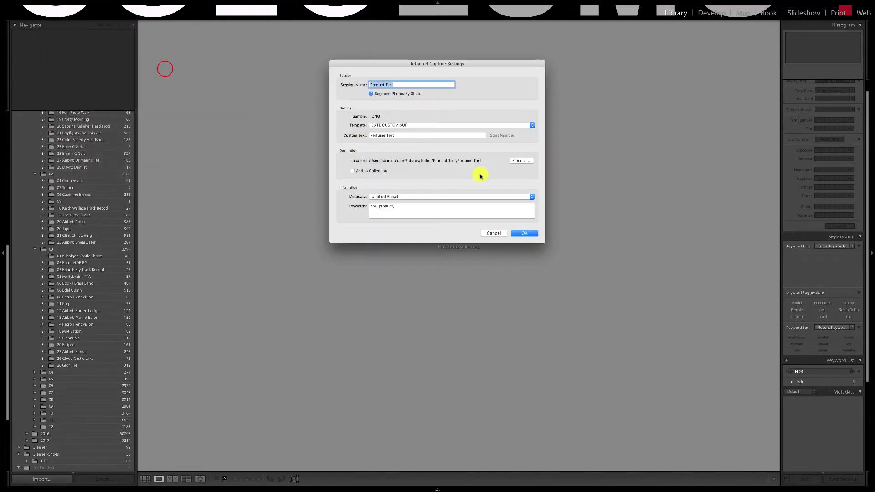
{"action": "left_click", "coordinate": [525, 234]}
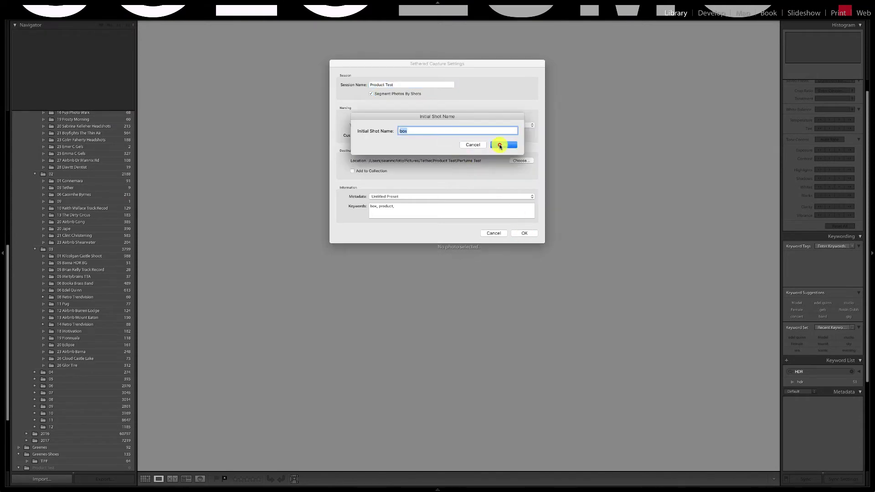
{"action": "left_click", "coordinate": [502, 144]}
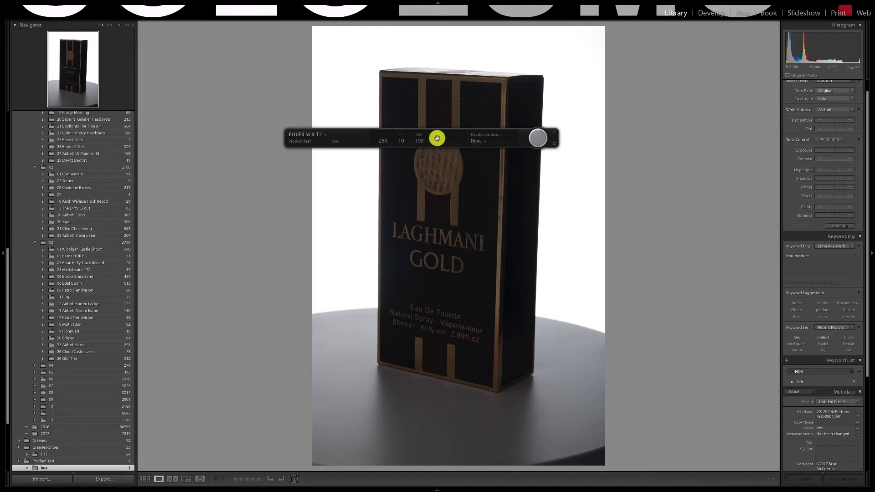
Leave the tether bar's Develop Settings at None for incoming captures
{"action": "left_click", "coordinate": [484, 142]}
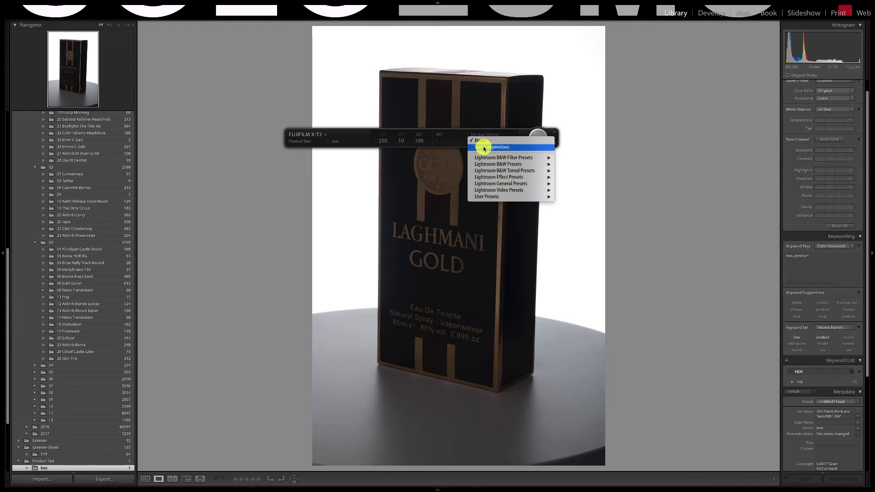
{"action": "left_click", "coordinate": [262, 104]}
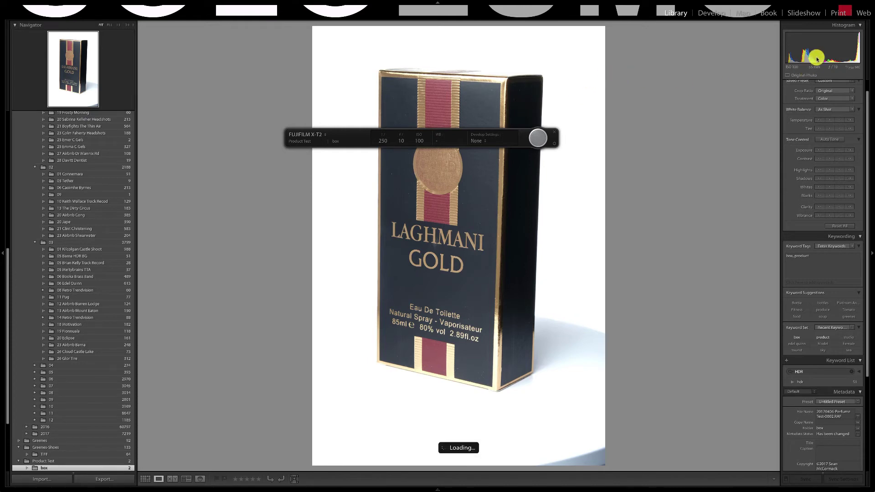
In Develop, lower the box shot's Highlights to -23 and apply Auto Upright
{"action": "key", "text": "d"}
{"action": "mouse_move", "coordinate": [860, 37]}
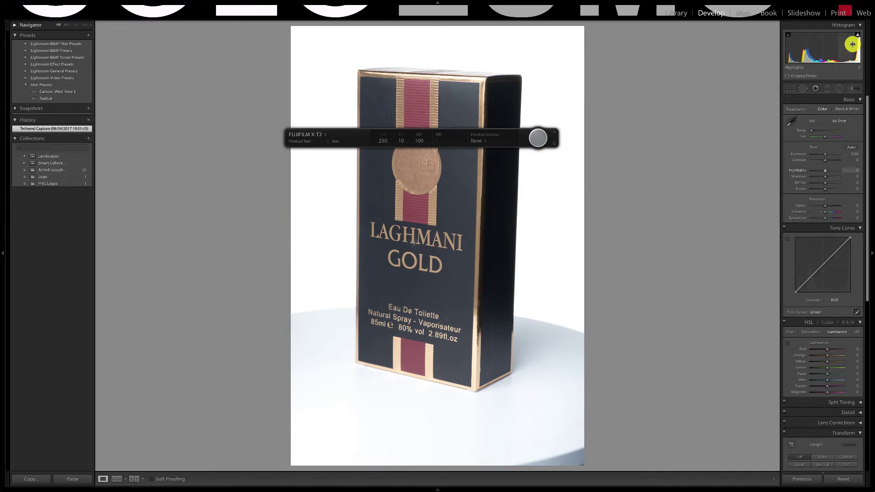
{"action": "left_click_drag", "start_coordinate": [851, 53], "coordinate": [829, 59]}
{"action": "left_click", "coordinate": [823, 457]}
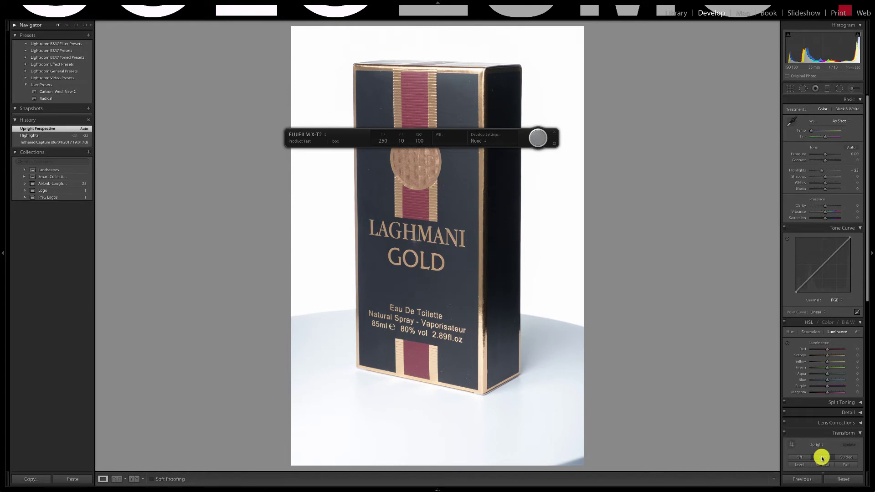
Set incoming captures' Develop Settings to Same as previous and darken Blacks to -29
{"action": "left_click", "coordinate": [480, 141]}
{"action": "left_click", "coordinate": [483, 147]}
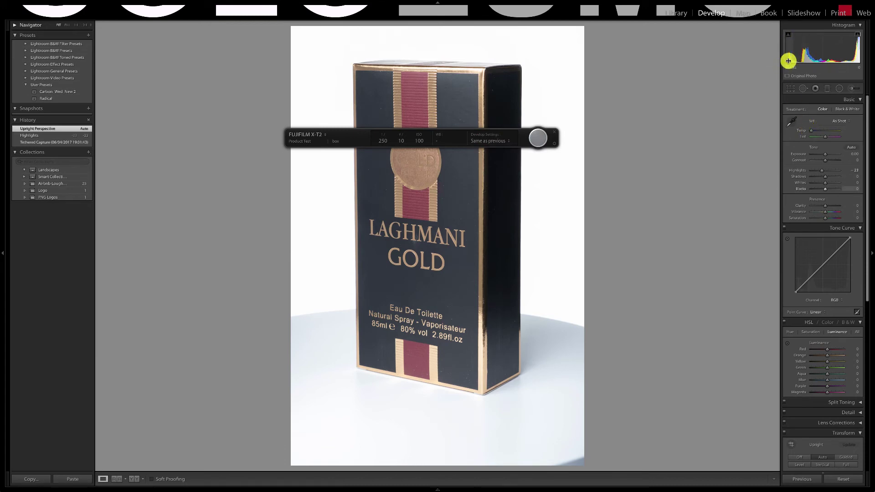
{"action": "left_click_drag", "start_coordinate": [789, 58], "coordinate": [778, 59]}
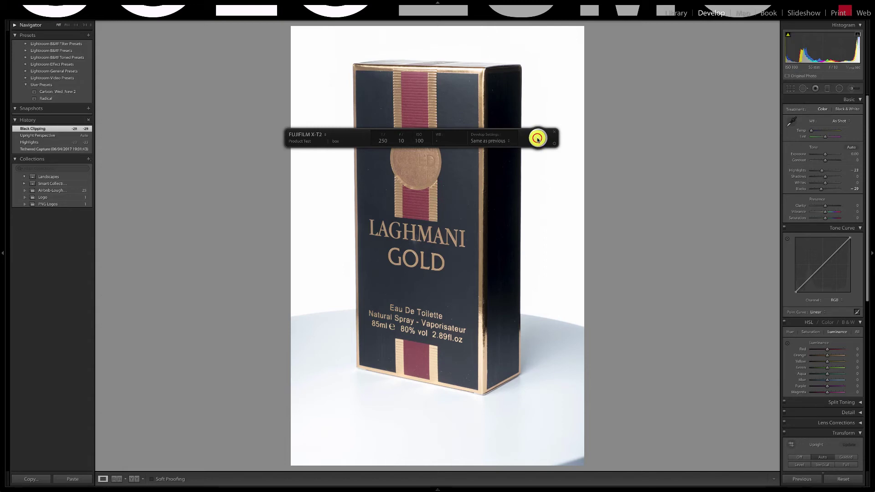
Capture a new box shot that inherits the previous edits, then bring up the app switcher
{"action": "left_click", "coordinate": [538, 139]}
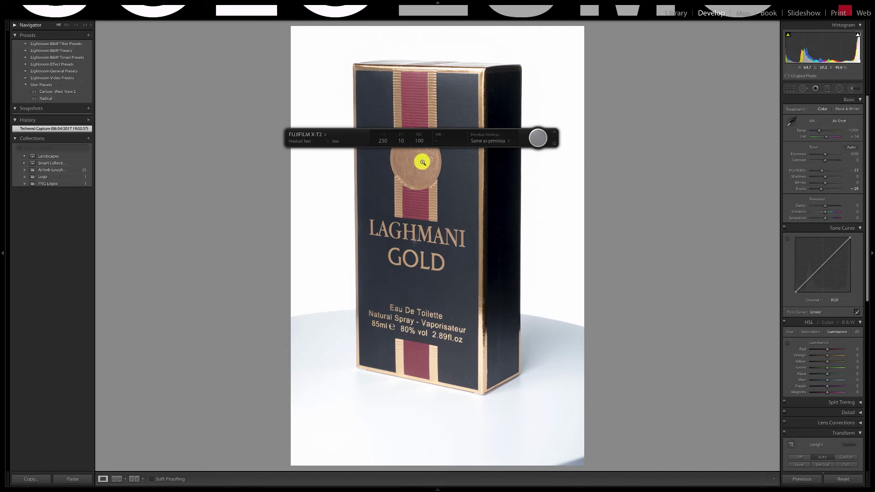
{"action": "key", "text": "super+Tab"}
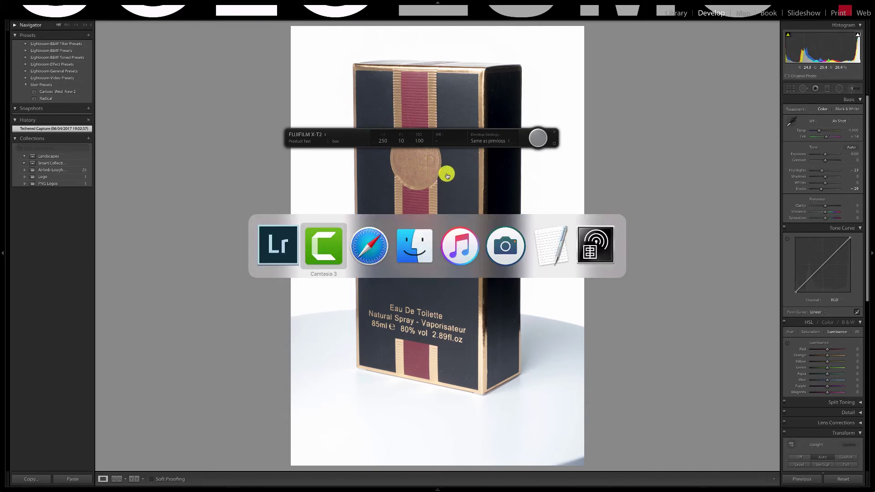
In EL Skyport, drop the first ELC Pro HD 500 flash to power 2.4 (35 Ws), then return to Lightroom
{"action": "left_click", "coordinate": [589, 253]}
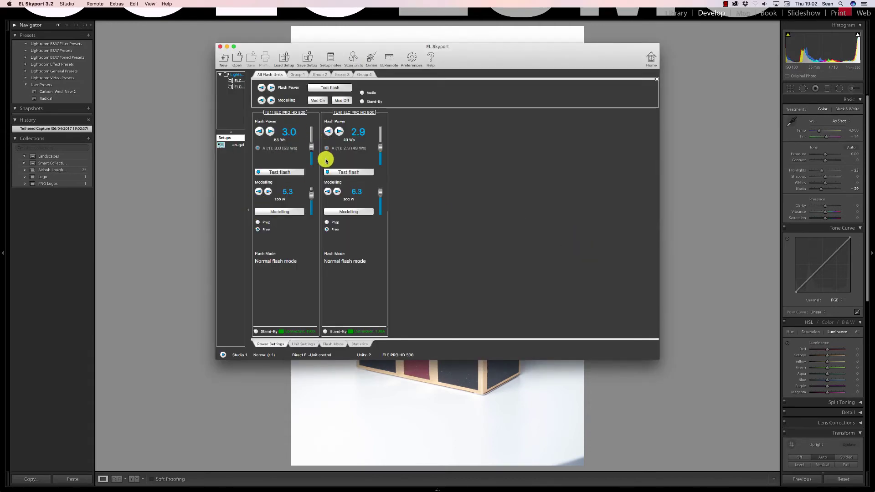
{"action": "left_click_drag", "start_coordinate": [311, 141], "coordinate": [310, 150]}
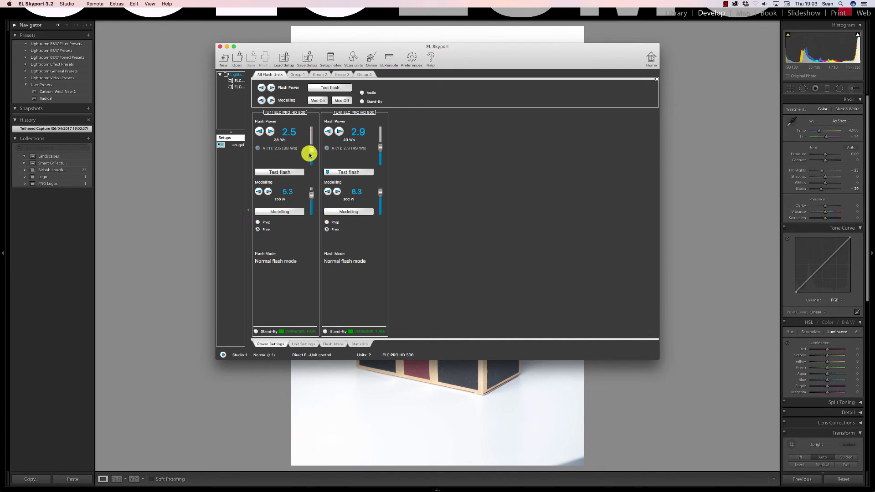
{"action": "left_click_drag", "start_coordinate": [309, 146], "coordinate": [311, 150]}
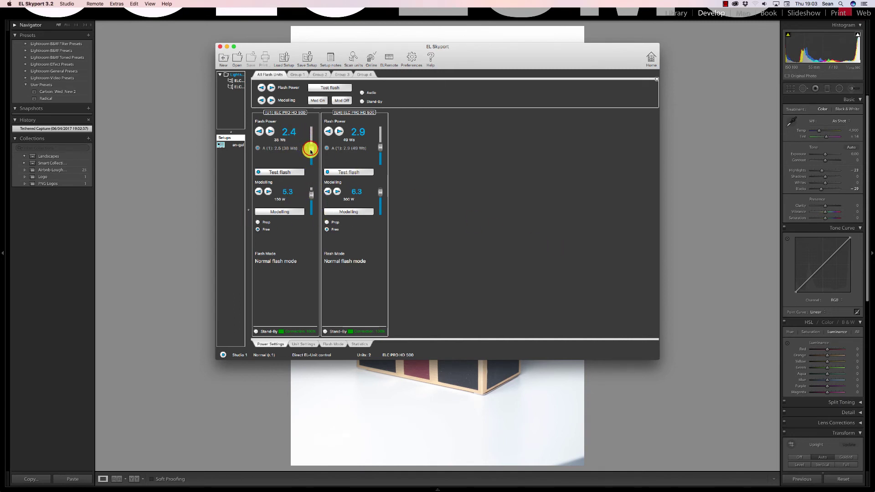
{"action": "left_click", "coordinate": [257, 390]}
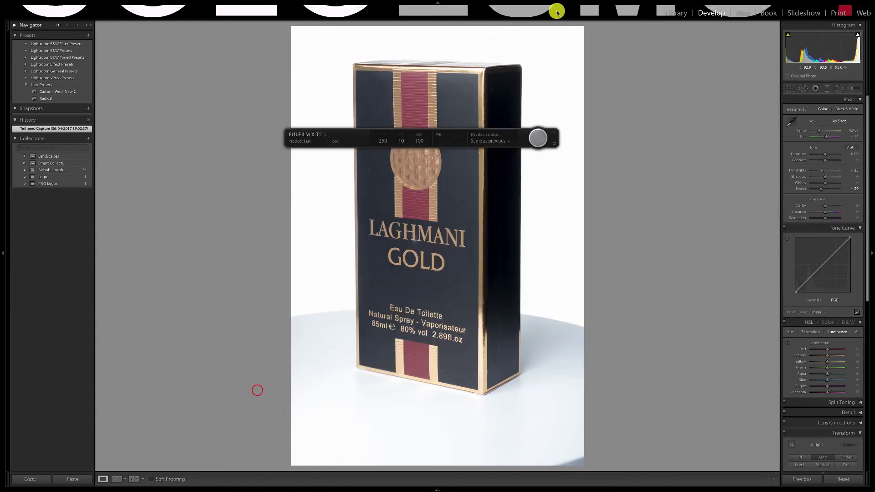
Take three more tethered captures, the last a front-on view showing the GOLD FOR MEN seal
{"action": "left_click", "coordinate": [539, 140]}
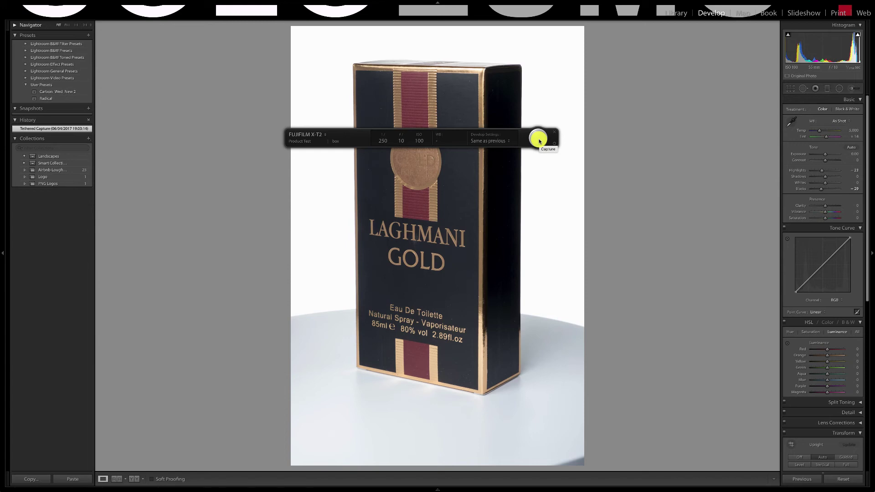
{"action": "left_click", "coordinate": [538, 138]}
{"action": "left_click", "coordinate": [538, 139]}
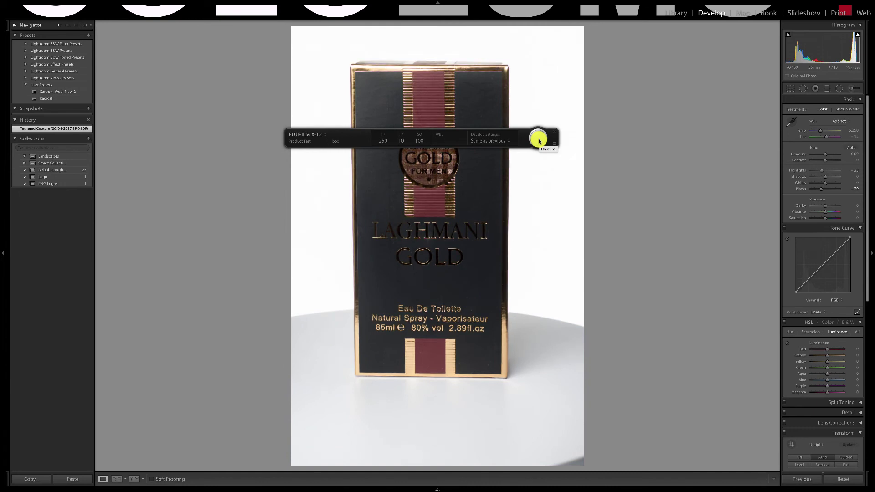
Capture a new tethered shot of the perfume box, imported with Highlights -23 and Blacks -29
{"action": "left_click", "coordinate": [539, 141]}
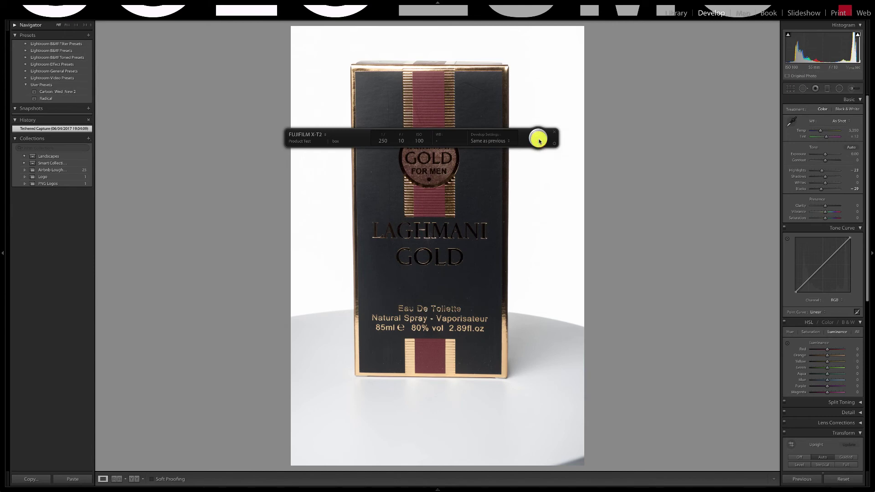